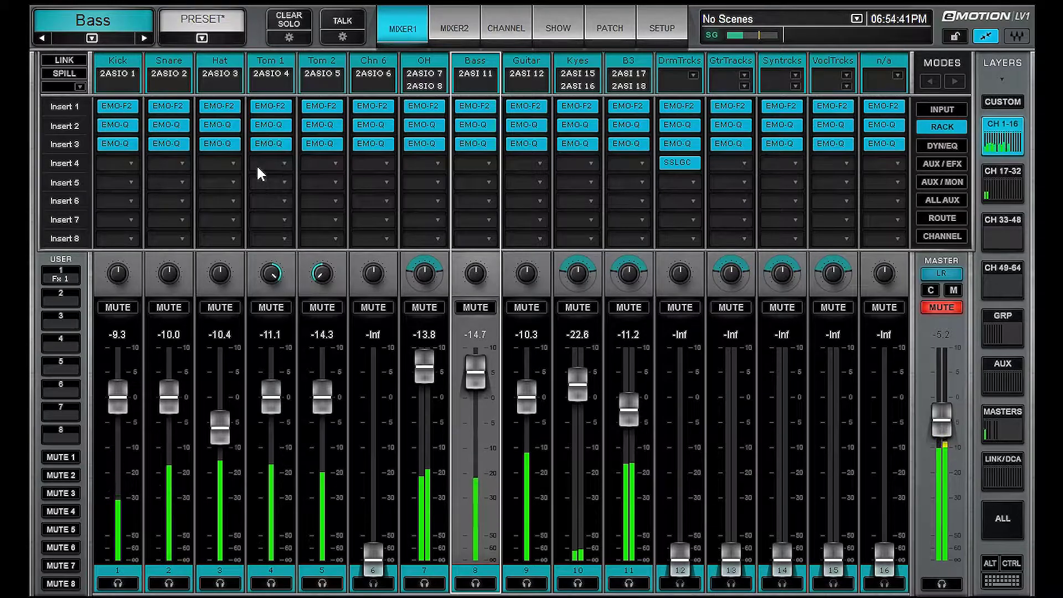
Step: Jump the DrmTrcks, channel 13 and Syntrcks faders to 0 dB
{"action": "left_click", "coordinate": [679, 551]}
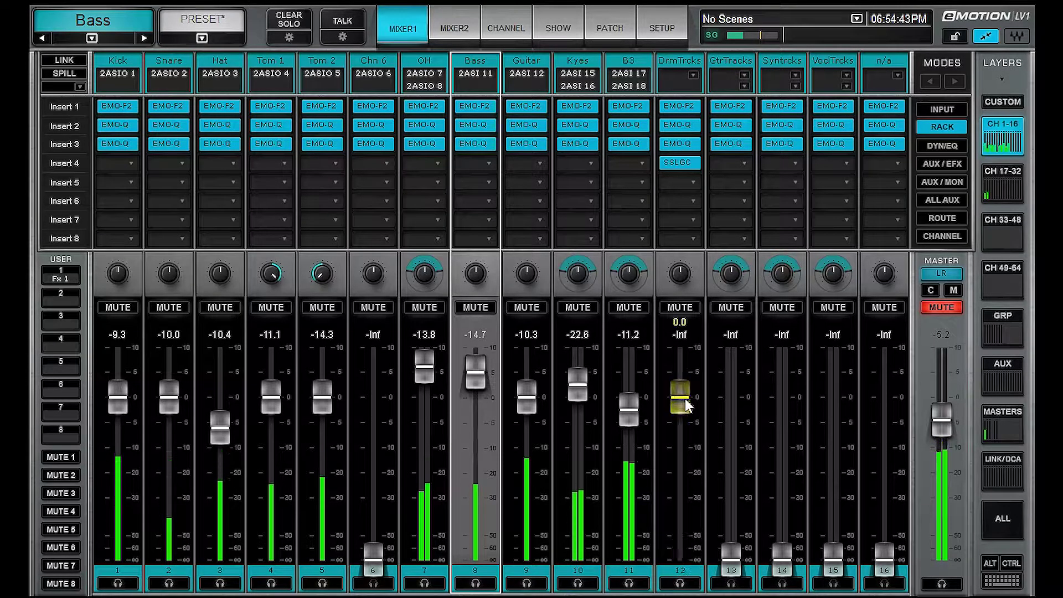
{"action": "left_click", "coordinate": [739, 565]}
{"action": "left_click", "coordinate": [787, 558]}
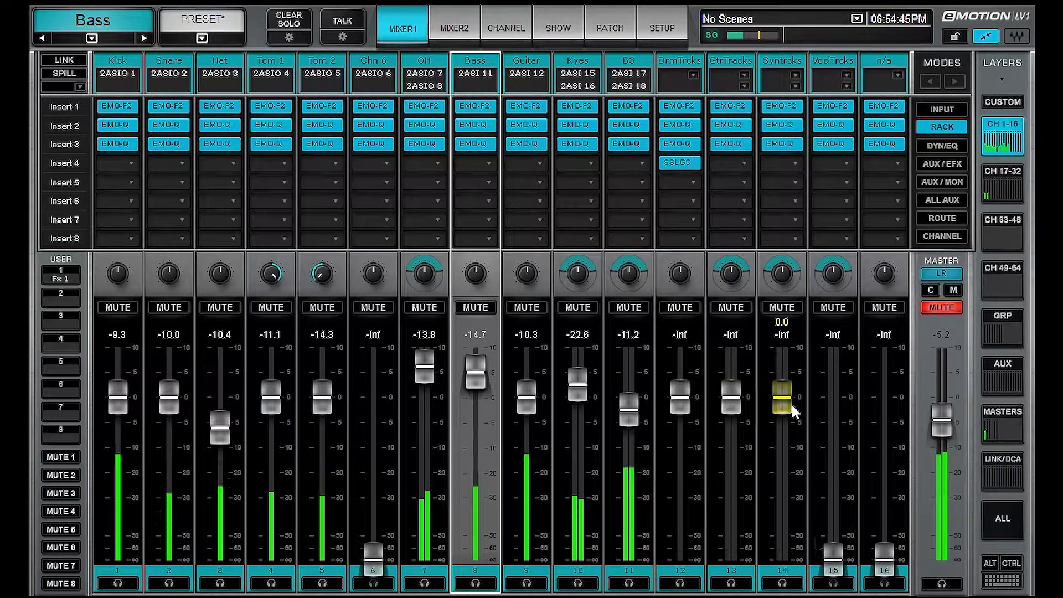
Step: Pull faders 12–14 back to -Inf, then show Fx send levels and raise Tom 1's Fx 1 send
{"action": "left_click_drag", "start_coordinate": [781, 398], "coordinate": [781, 553]}
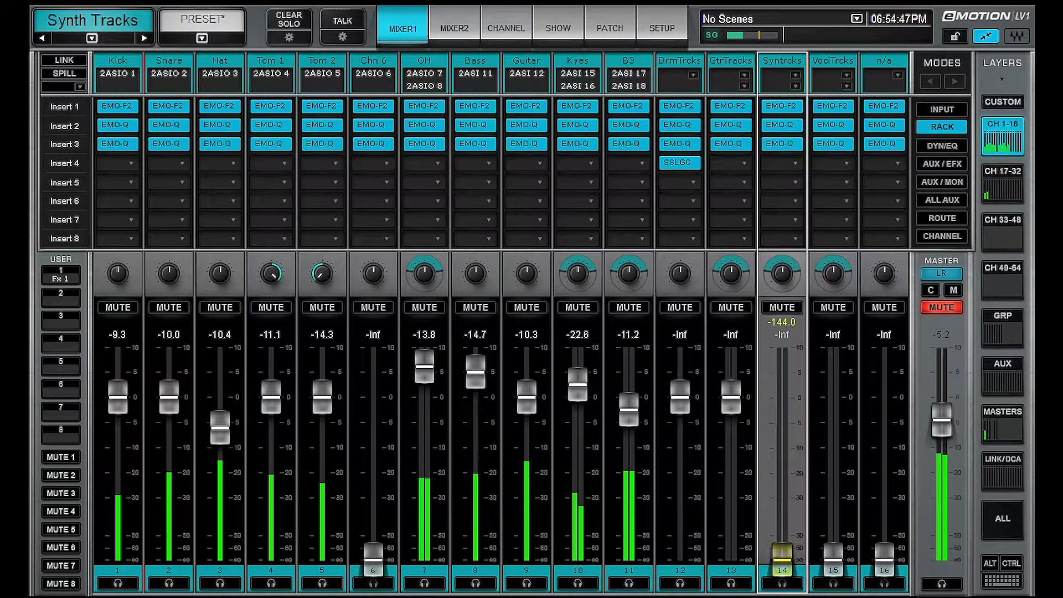
{"action": "left_click_drag", "start_coordinate": [745, 399], "coordinate": [719, 527]}
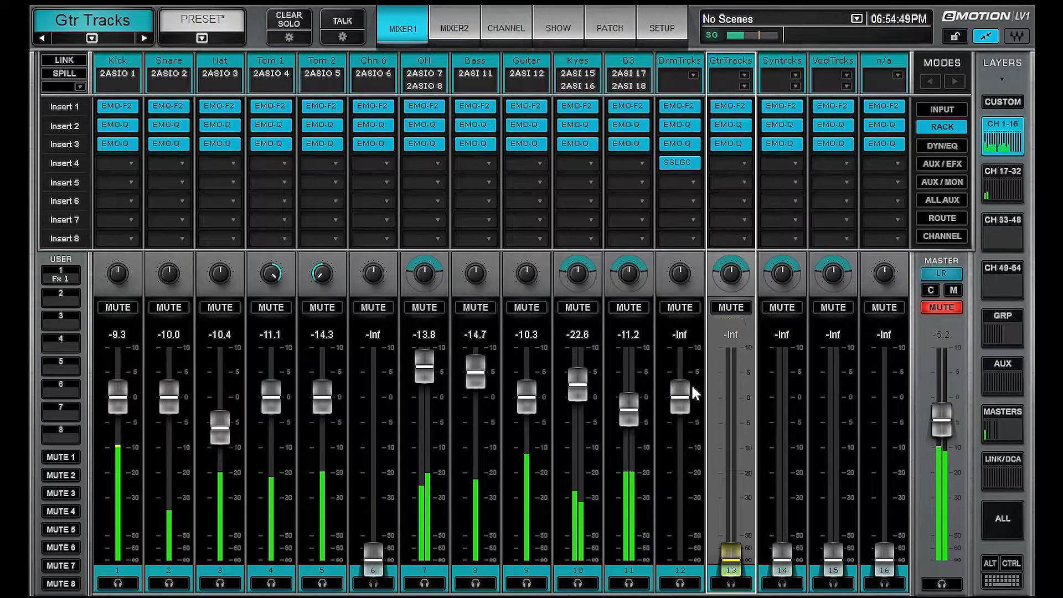
{"action": "left_click_drag", "start_coordinate": [692, 390], "coordinate": [680, 553]}
{"action": "left_click", "coordinate": [936, 163]}
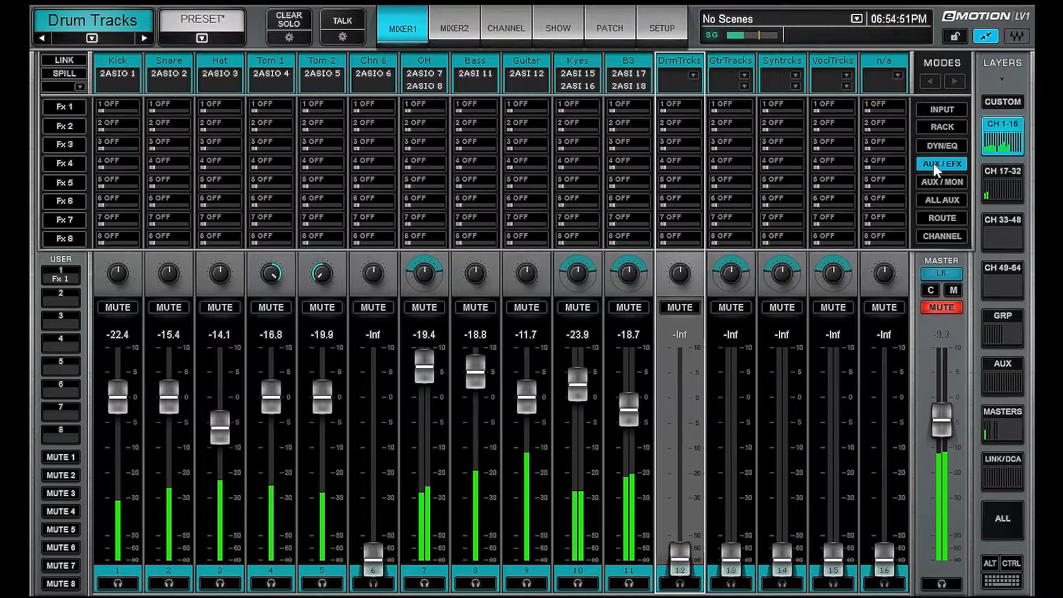
{"action": "mouse_move", "coordinate": [273, 111]}
{"action": "left_mouse_down"}
{"action": "mouse_move", "coordinate": [285, 107]}
{"action": "mouse_move", "coordinate": [273, 103]}
{"action": "left_mouse_up"}
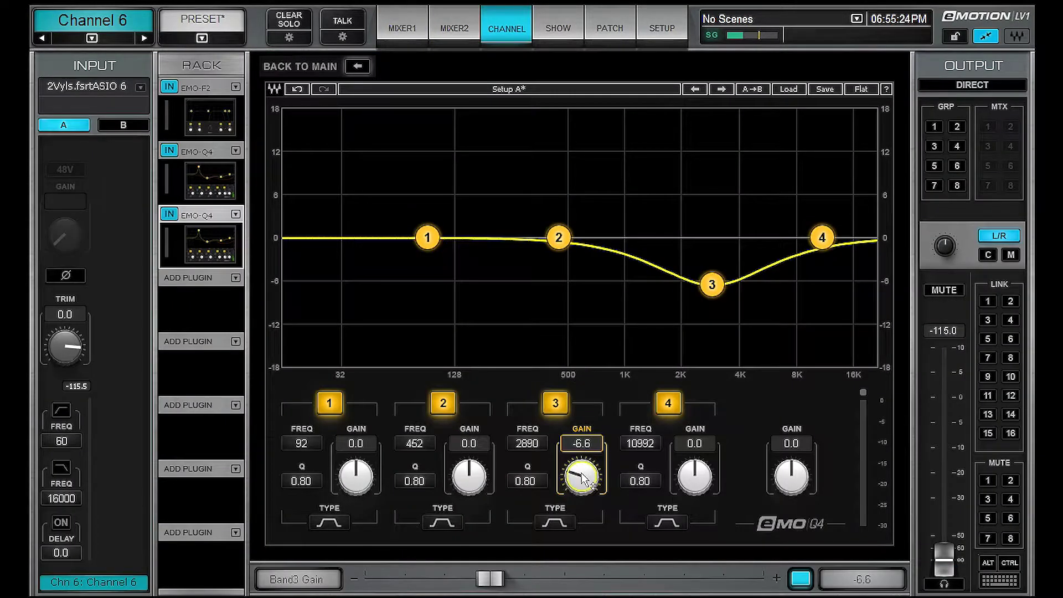
Step: Reset Channel 6's EQ band 3 gain to 0.0 dB with a double-click on its Gain knob
{"action": "double_click", "coordinate": [583, 477]}
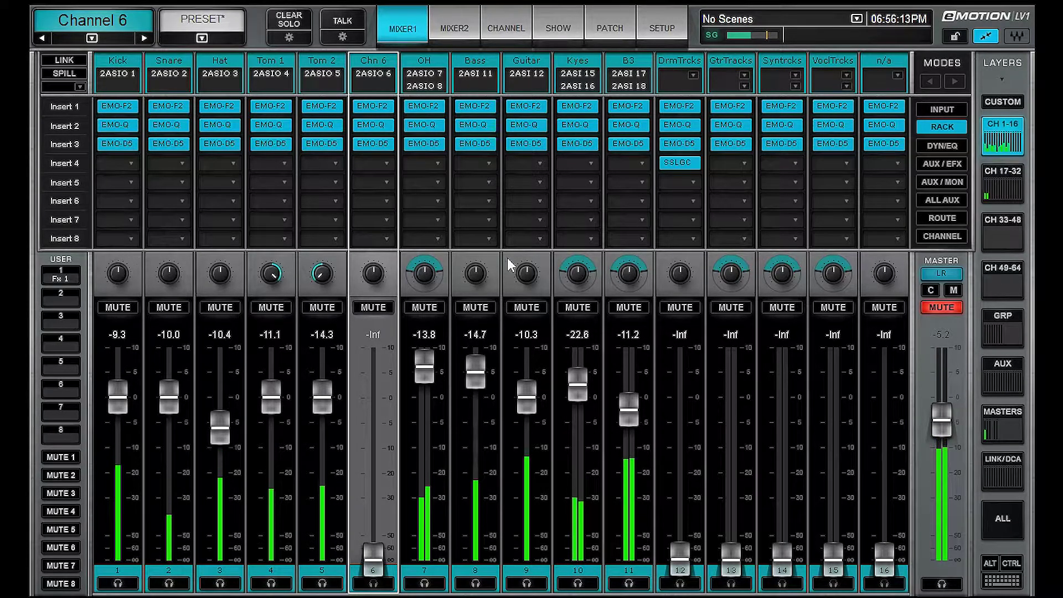
Step: From Kick's Insert 8 menu, load Harmonic > NLS Channel(mono) into Insert 8 across all channels
{"action": "left_click", "coordinate": [127, 239]}
{"action": "mouse_move", "coordinate": [219, 250]}
{"action": "mouse_move", "coordinate": [404, 263]}
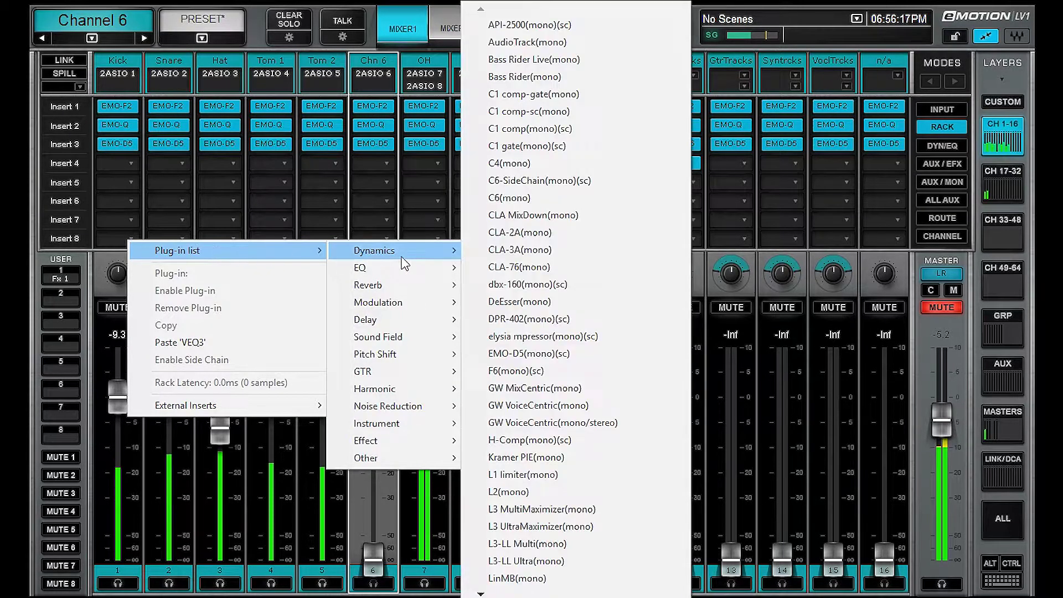
{"action": "mouse_move", "coordinate": [407, 386]}
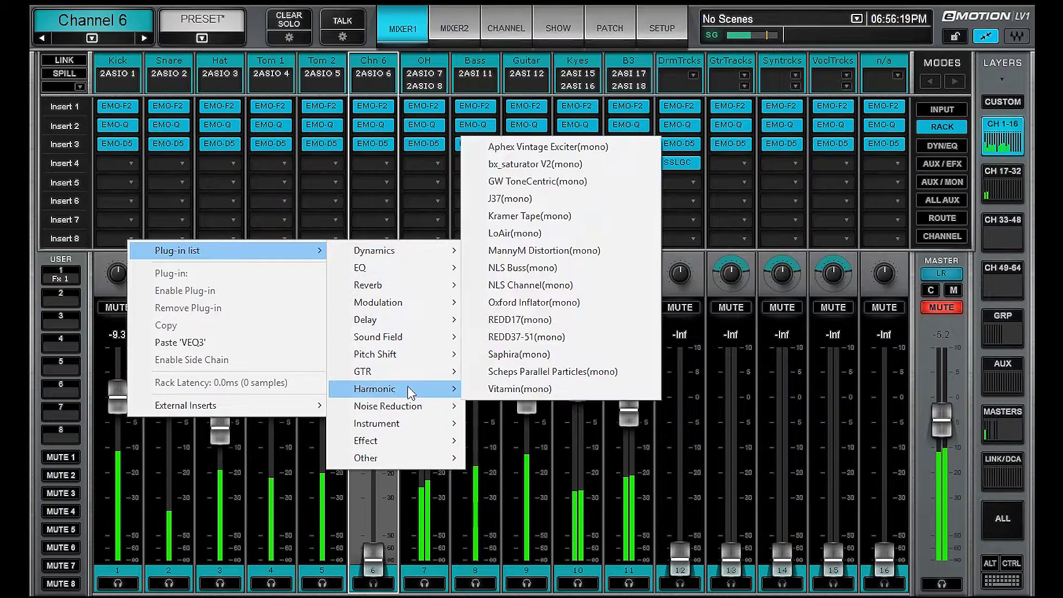
{"action": "left_click", "coordinate": [530, 286]}
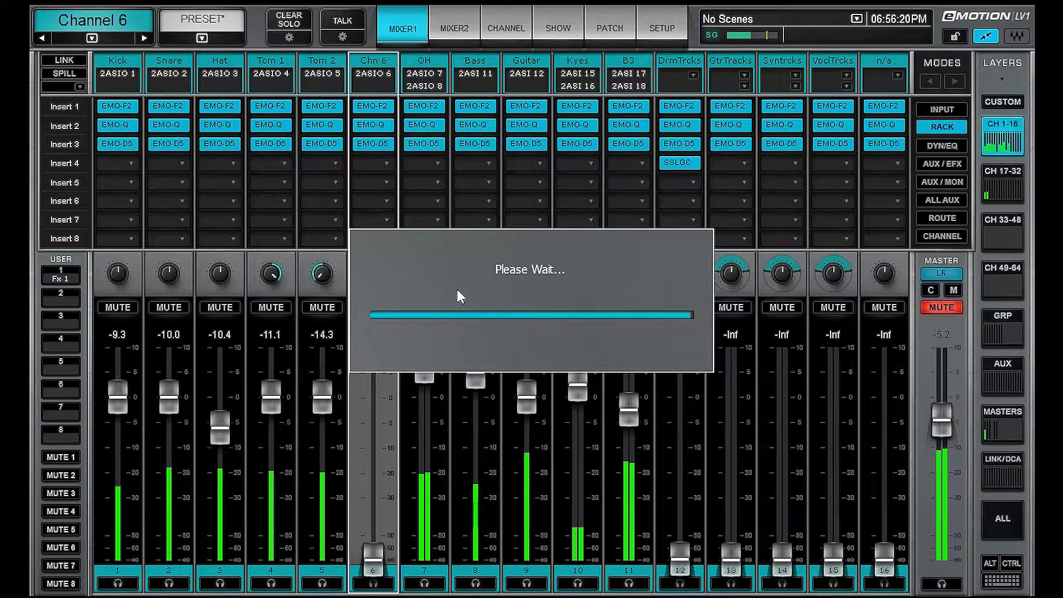
Step: Remove the NLS Channel plug-in from Insert 8 on all channels
{"action": "right_click", "coordinate": [128, 238]}
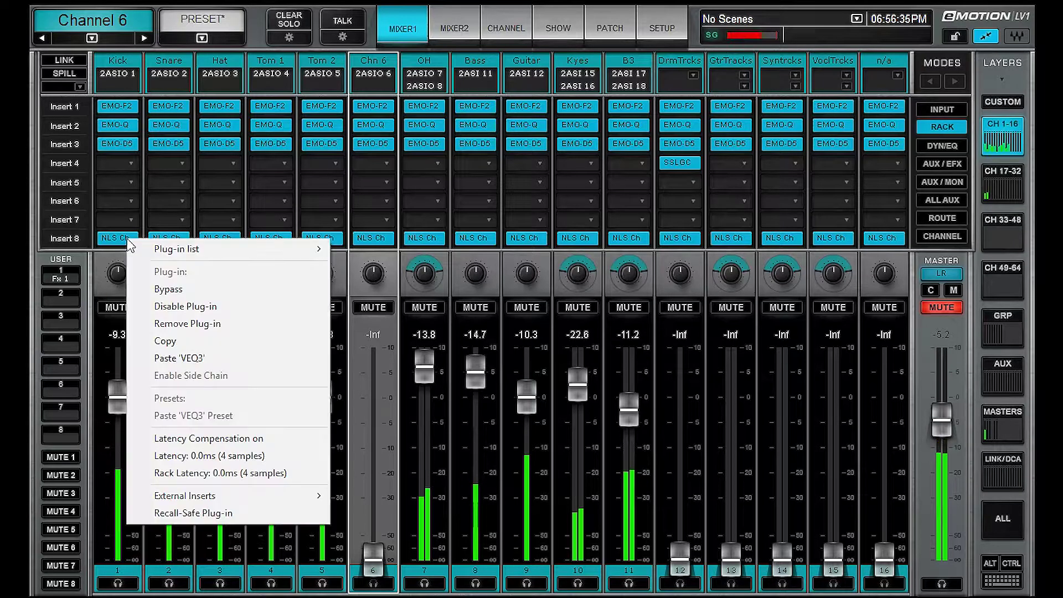
{"action": "left_click", "coordinate": [138, 238]}
{"action": "right_click", "coordinate": [127, 238]}
{"action": "left_click", "coordinate": [202, 330]}
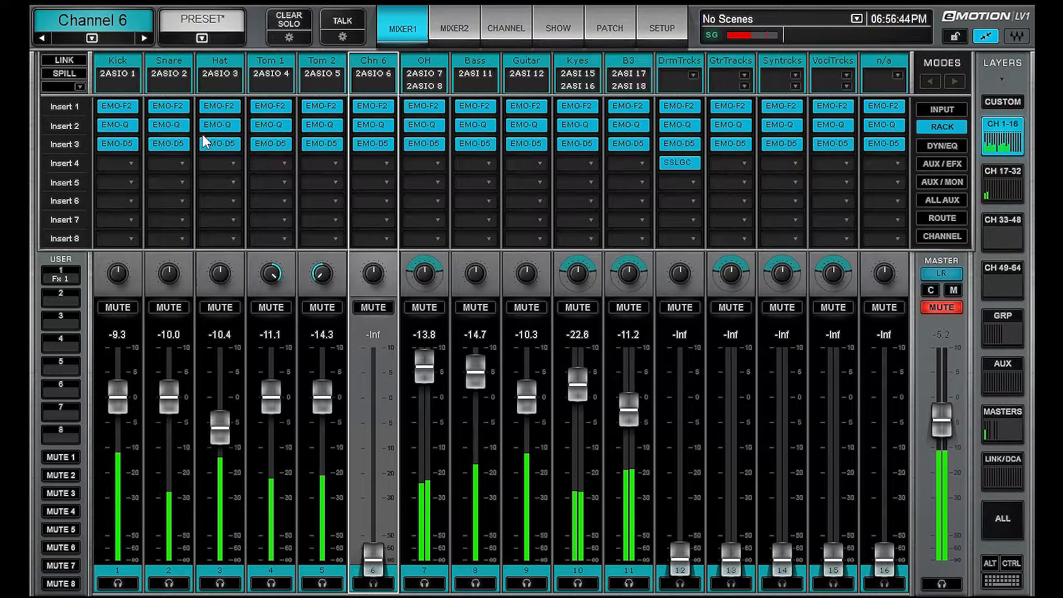
Step: Bypass EMO-F2 in Insert 1 on every channel, then un-bypass it
{"action": "right_click", "coordinate": [122, 109]}
{"action": "left_click", "coordinate": [181, 161]}
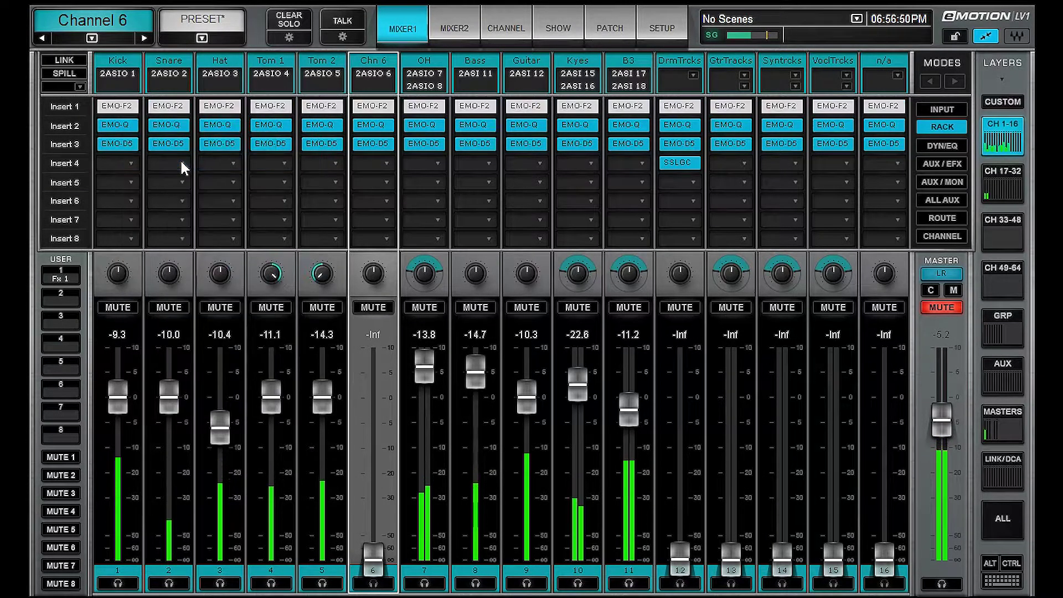
{"action": "right_click", "coordinate": [120, 104]}
{"action": "left_click", "coordinate": [155, 157]}
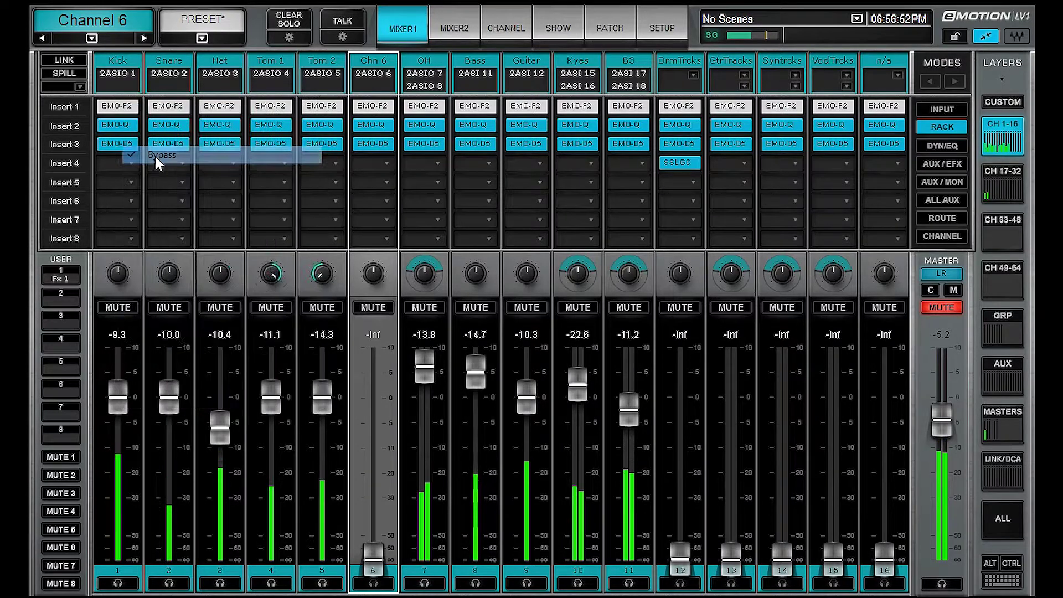
Step: Disable EMO-Q in Insert 2 on all channels, then enable it again
{"action": "right_click", "coordinate": [125, 128]}
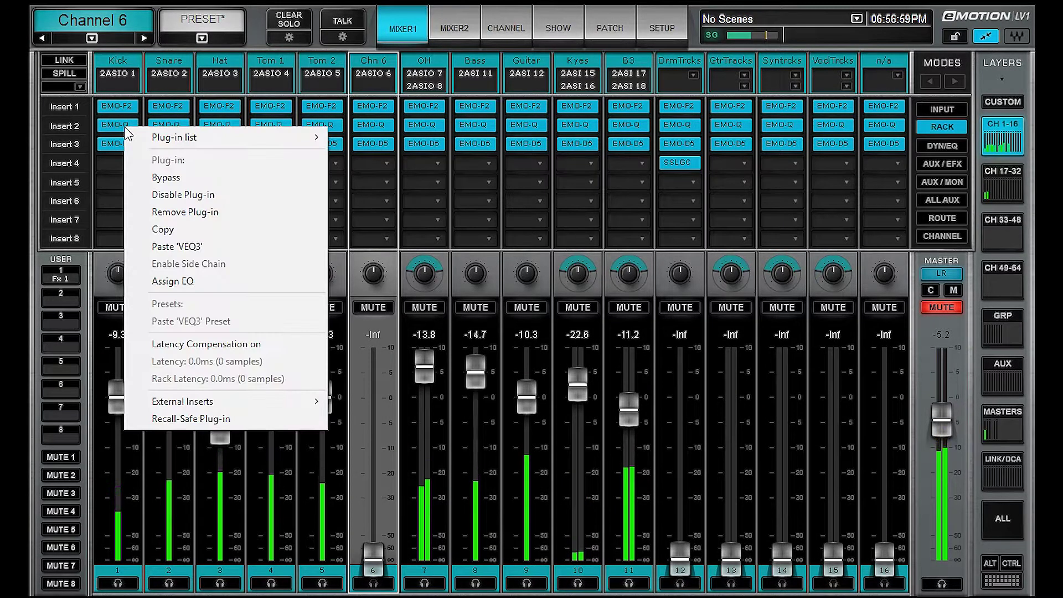
{"action": "left_click", "coordinate": [197, 208]}
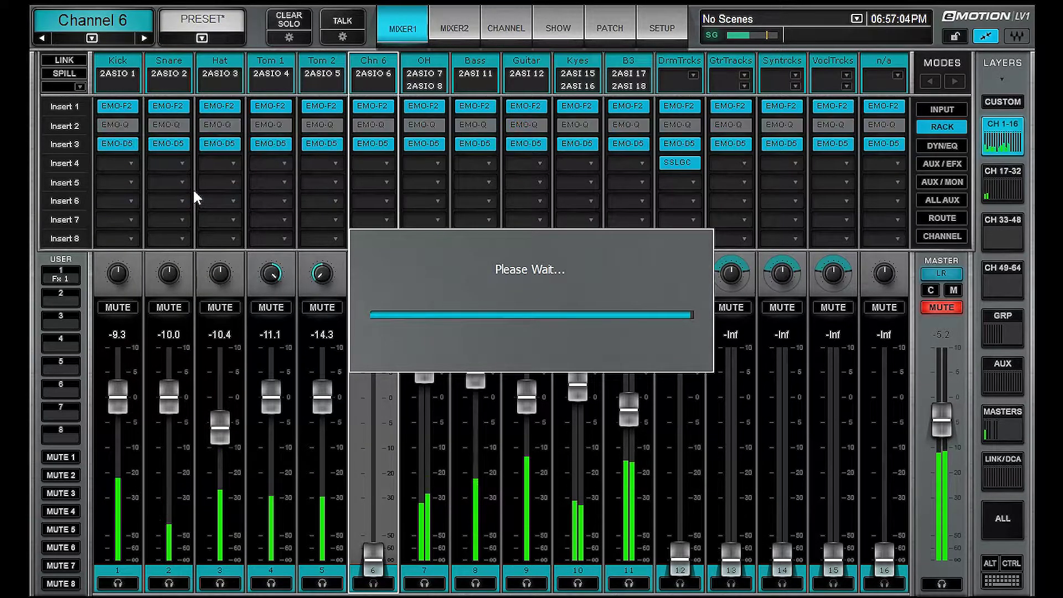
{"action": "right_click", "coordinate": [128, 124]}
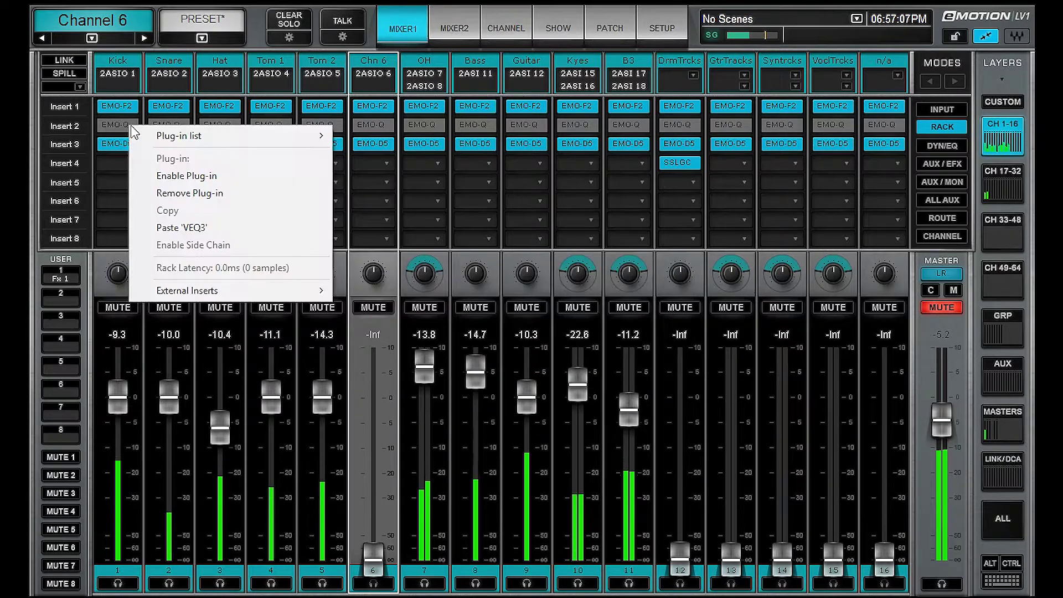
{"action": "left_click", "coordinate": [214, 176]}
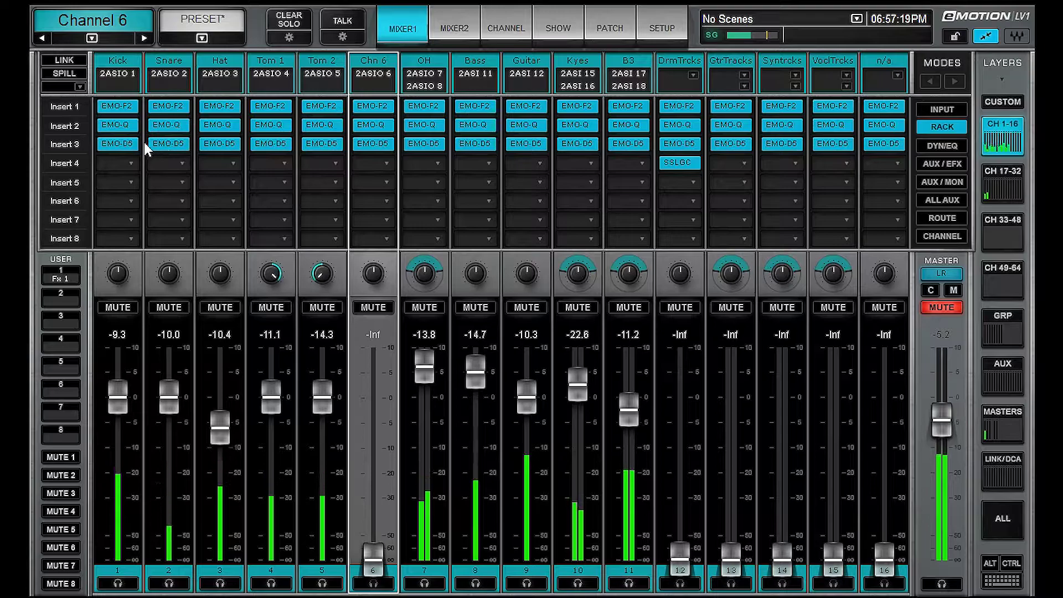
Step: Toggle bypass on Kick and Hat inserts, restoring Hat's, then bypass Tom 1's Insert 3 EMO-D5
{"action": "left_click", "coordinate": [117, 143]}
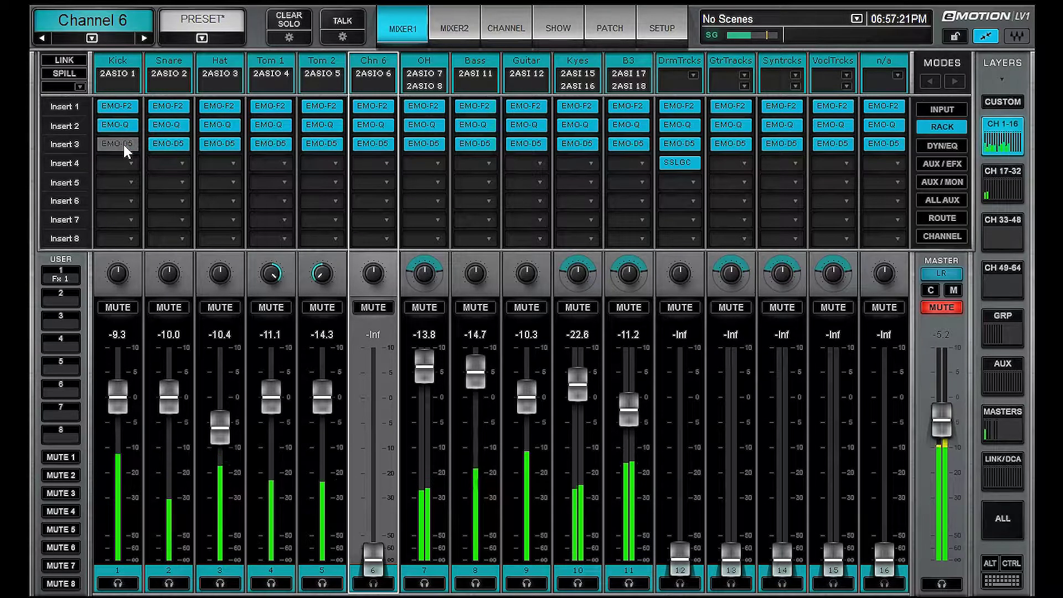
{"action": "left_click", "coordinate": [213, 126]}
{"action": "left_click", "coordinate": [215, 107]}
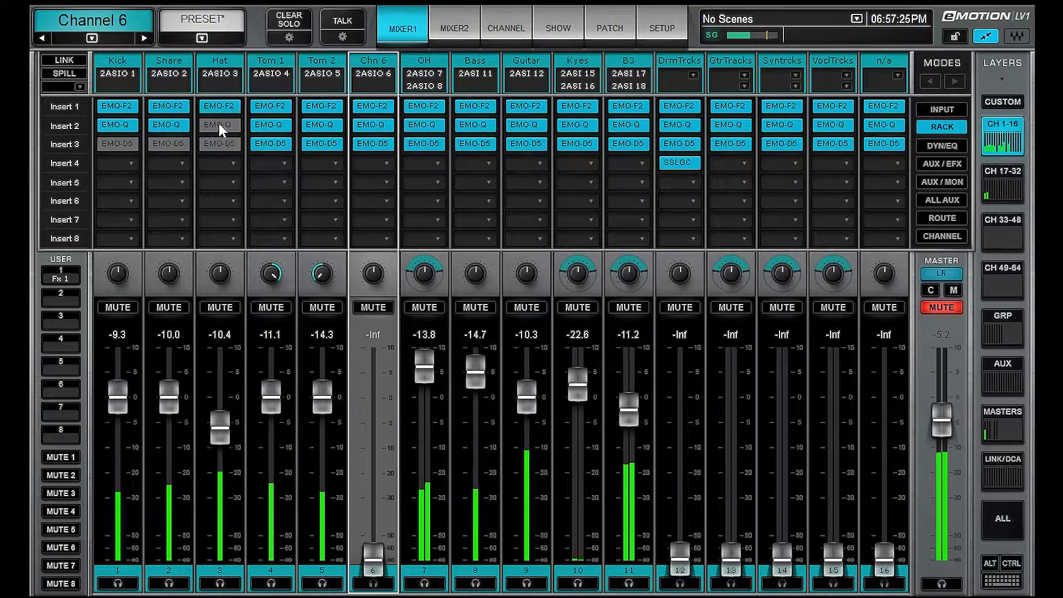
{"action": "left_click", "coordinate": [218, 124]}
{"action": "left_click", "coordinate": [208, 144]}
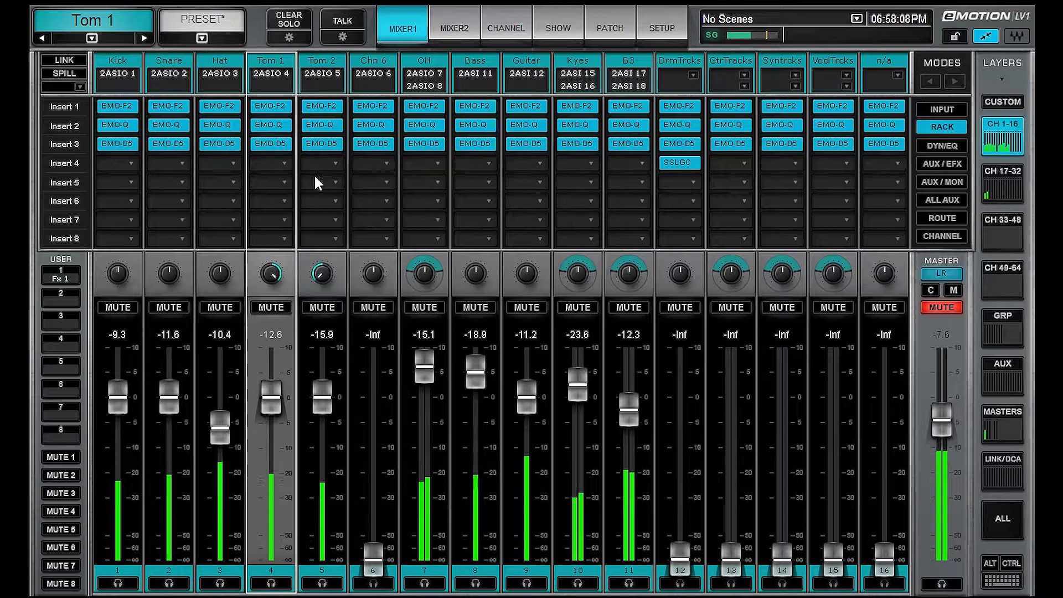
{"action": "left_click", "coordinate": [271, 145]}
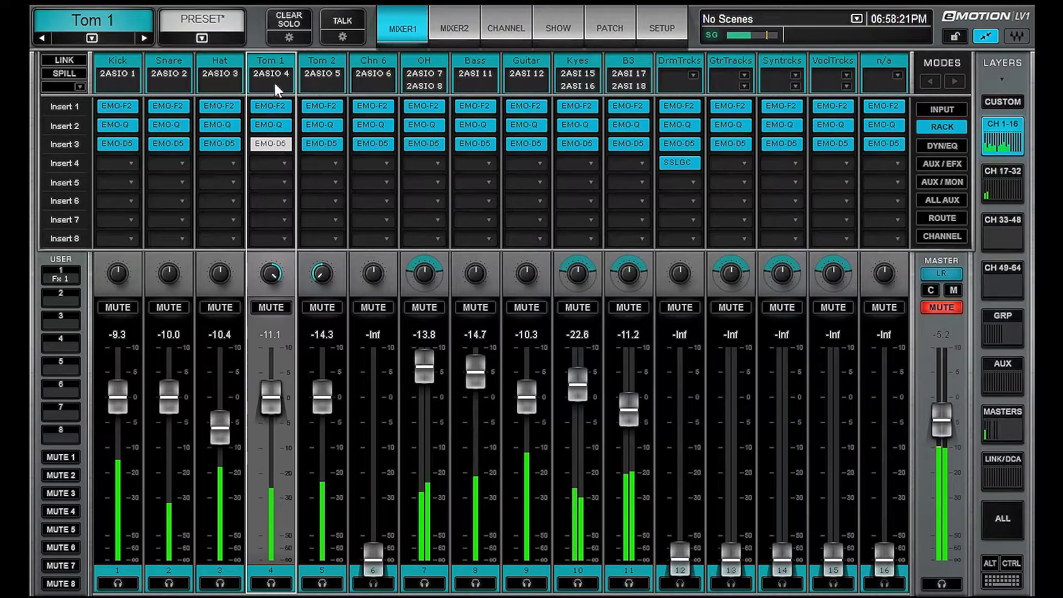
Step: Visit Tom 1's channel page, return to Mixer1, and pan OH slightly left to about -2.1
{"action": "left_click", "coordinate": [483, 29]}
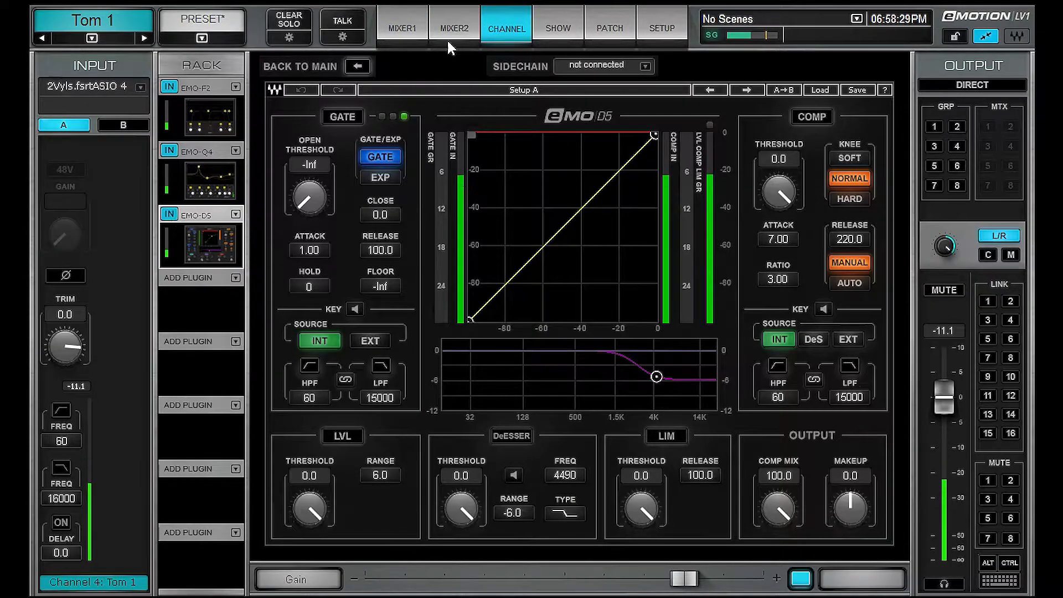
{"action": "left_click", "coordinate": [409, 30]}
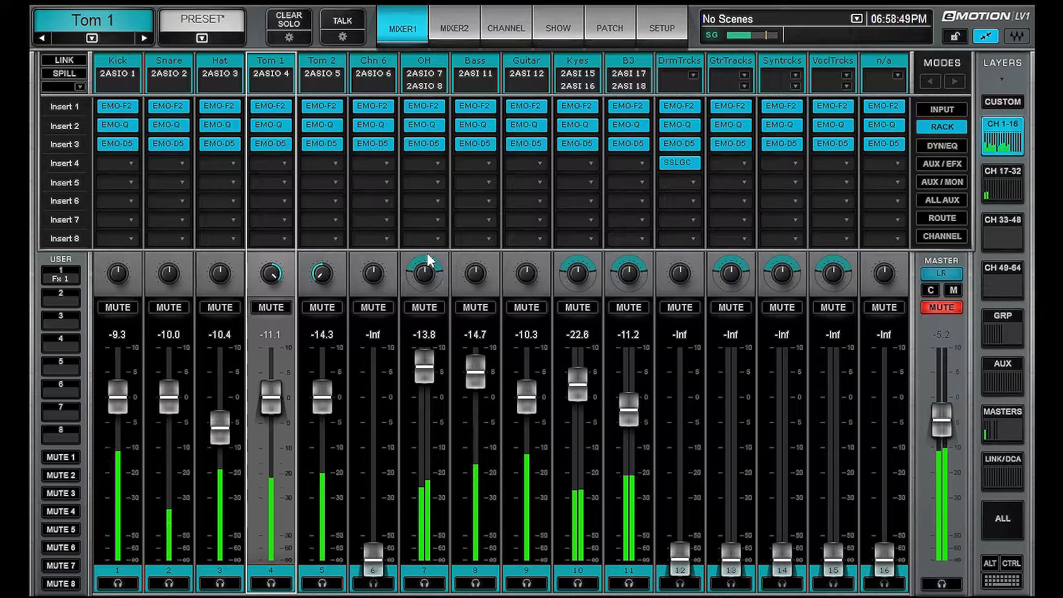
{"action": "left_click", "coordinate": [425, 272]}
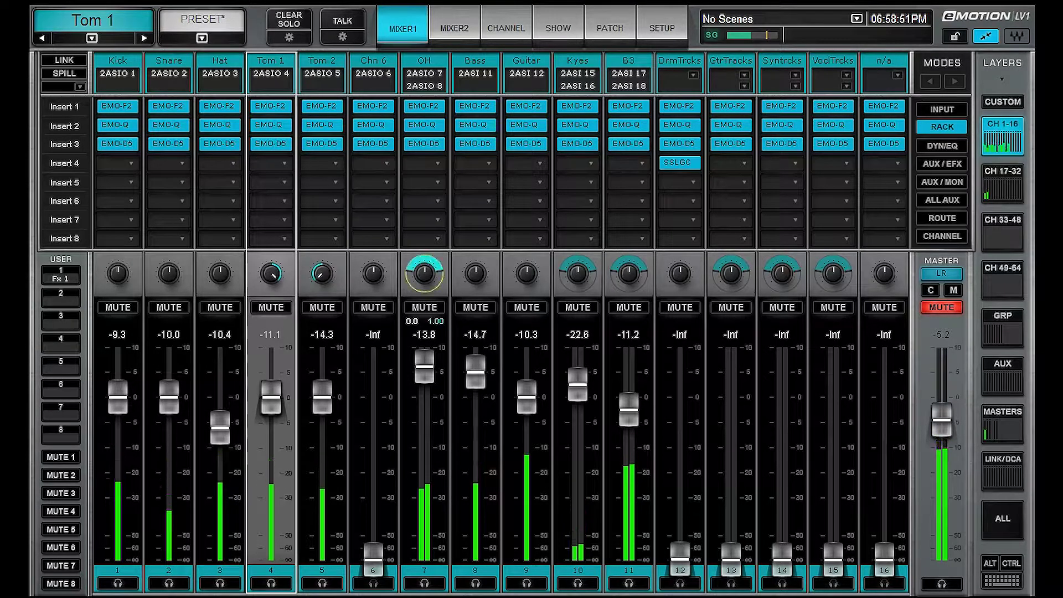
{"action": "left_click_drag", "start_coordinate": [425, 271], "coordinate": [413, 272]}
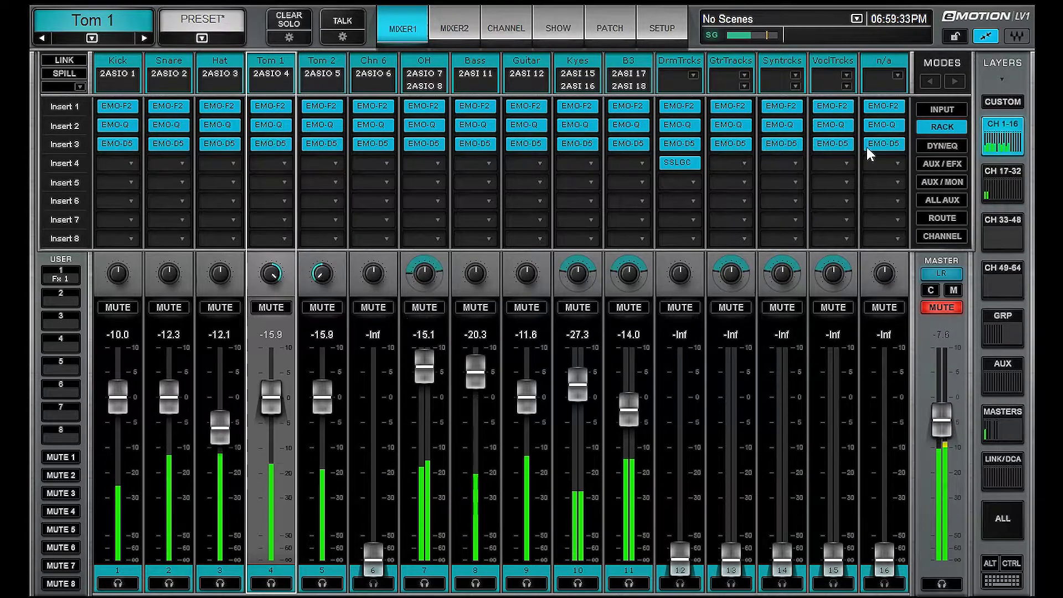
Step: Switch the mixer to the AUX/MON send view and turn on Tom 1's send to aux 9
{"action": "left_click", "coordinate": [943, 161]}
{"action": "left_click", "coordinate": [941, 182]}
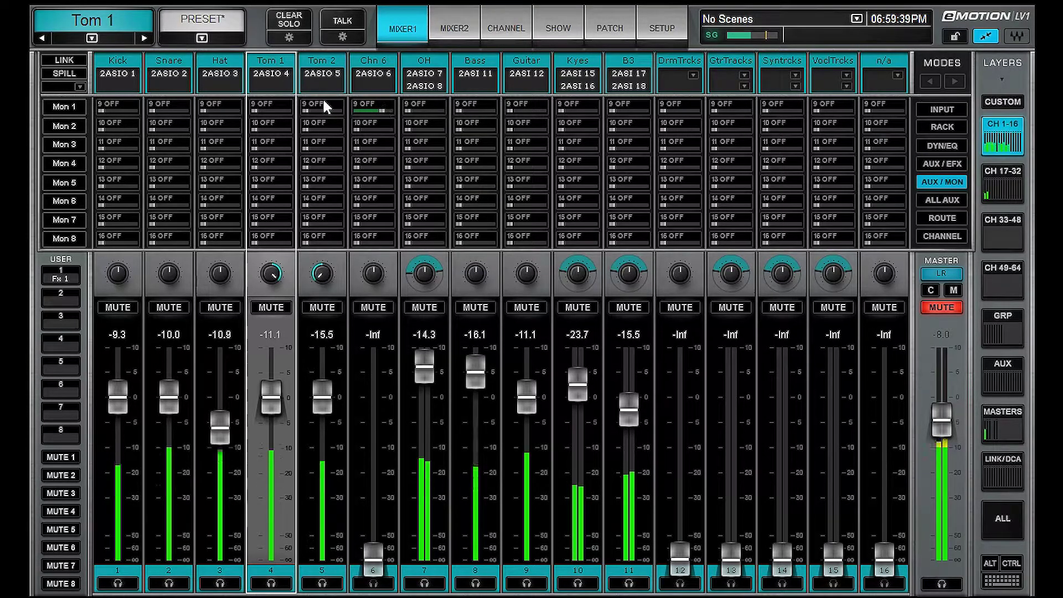
{"action": "left_click", "coordinate": [271, 104]}
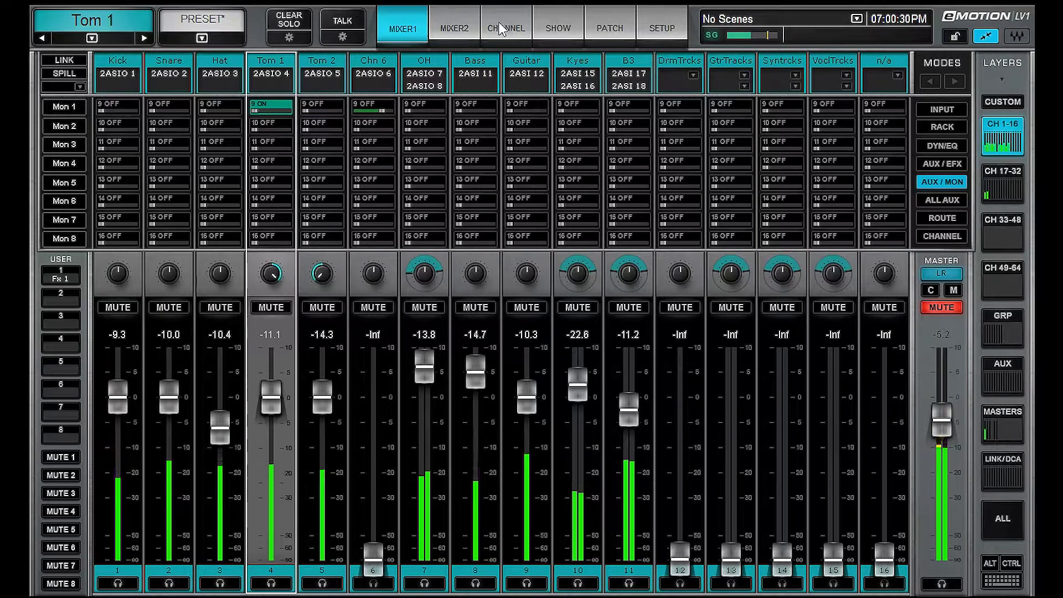
Step: On Tom 1's channel page, toggle the EMO-F2, EMO-Q4 and EMO-D5 rack plugins off and on
{"action": "left_click", "coordinate": [509, 28]}
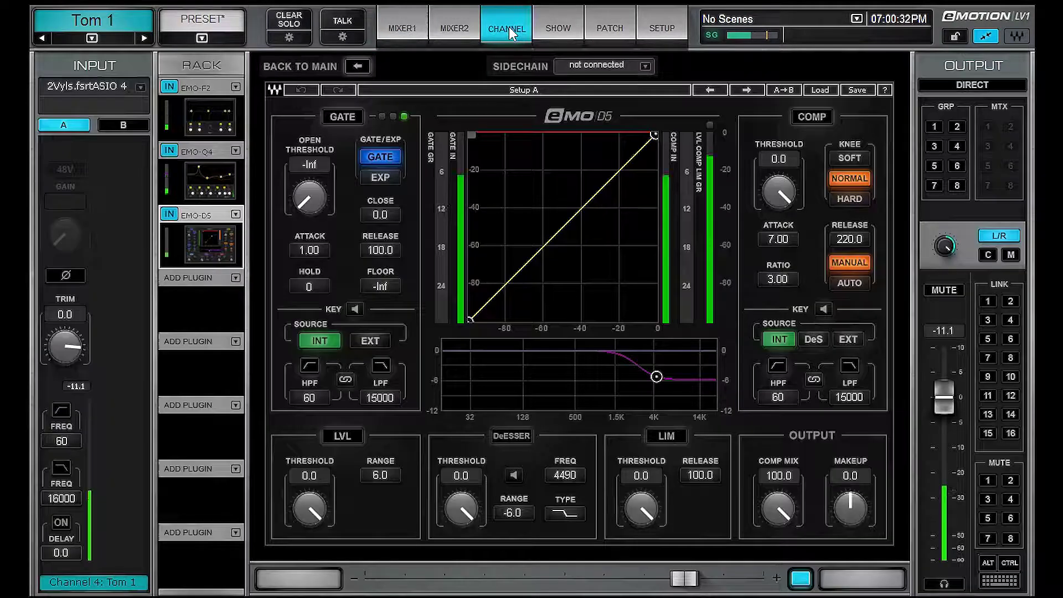
{"action": "left_click", "coordinate": [220, 122], "text": "ctrl"}
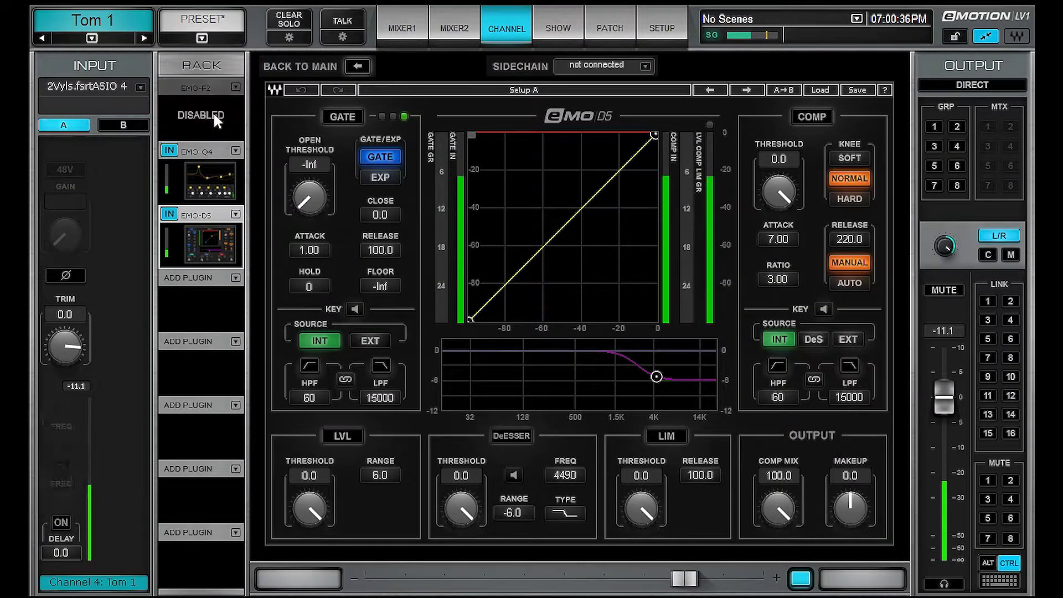
{"action": "left_click", "coordinate": [211, 114], "text": "ctrl"}
{"action": "left_click", "coordinate": [206, 185], "text": "ctrl"}
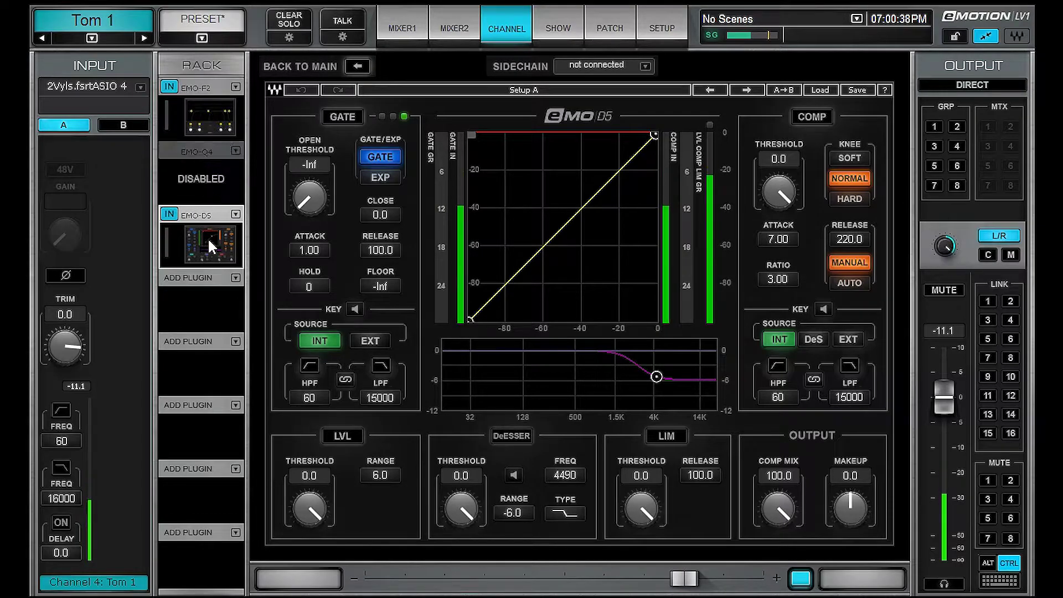
{"action": "left_click", "coordinate": [208, 238], "text": "ctrl"}
{"action": "left_click", "coordinate": [208, 190], "text": "ctrl"}
{"action": "left_click", "coordinate": [208, 204], "text": "ctrl"}
{"action": "left_click", "coordinate": [209, 244], "text": "ctrl"}
{"action": "left_click", "coordinate": [215, 184], "text": "ctrl"}
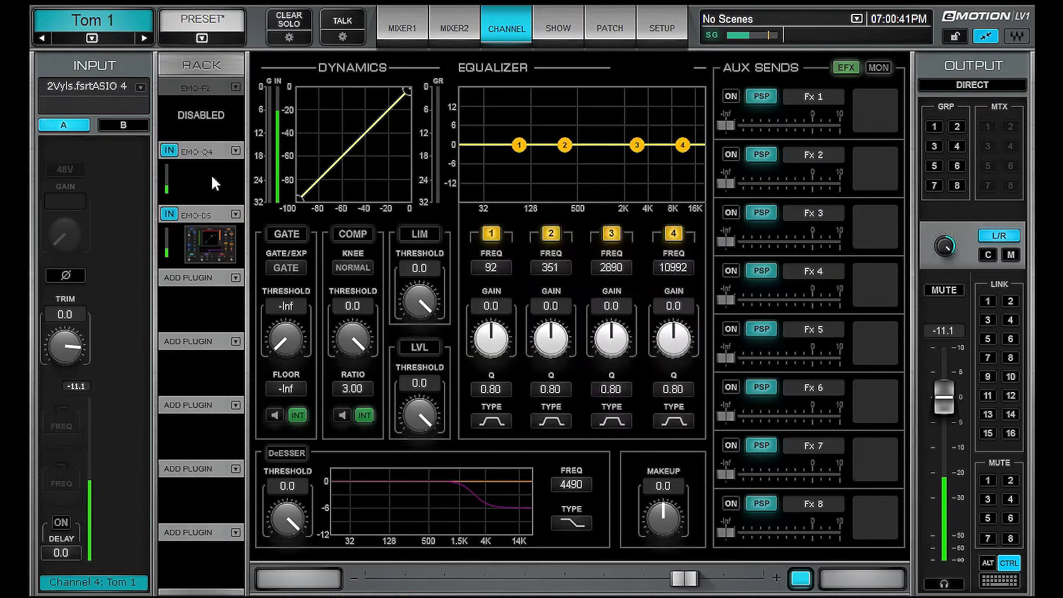
{"action": "left_click", "coordinate": [211, 118], "text": "ctrl"}
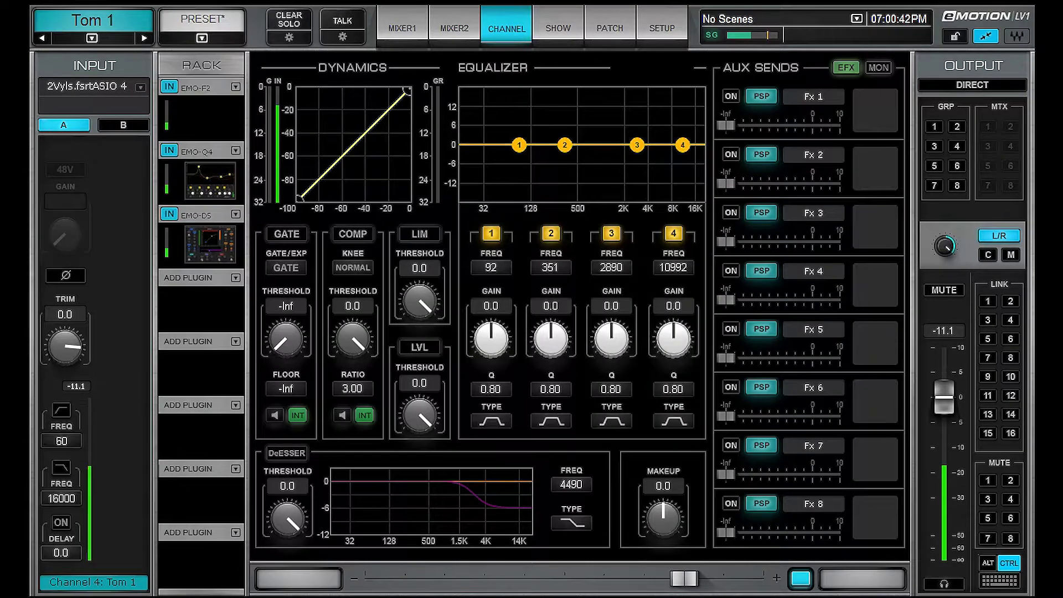
Step: Cycle EMO-D5, EMO-Q4 and EMO-F2 off and on, leaving all enabled, and open the EMO-Q4 editor
{"action": "left_click", "coordinate": [212, 245], "text": "ctrl"}
{"action": "left_click", "coordinate": [206, 186], "text": "ctrl"}
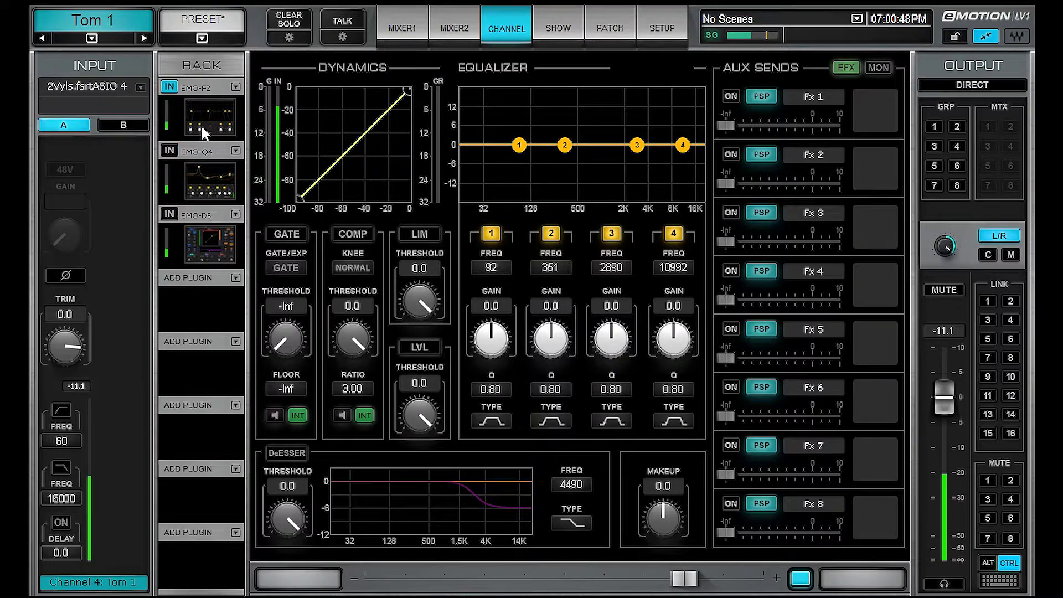
{"action": "left_click", "coordinate": [203, 127], "text": "ctrl"}
{"action": "left_click", "coordinate": [201, 130], "text": "ctrl"}
{"action": "left_click", "coordinate": [209, 178], "text": "ctrl"}
{"action": "left_click", "coordinate": [220, 256], "text": "ctrl"}
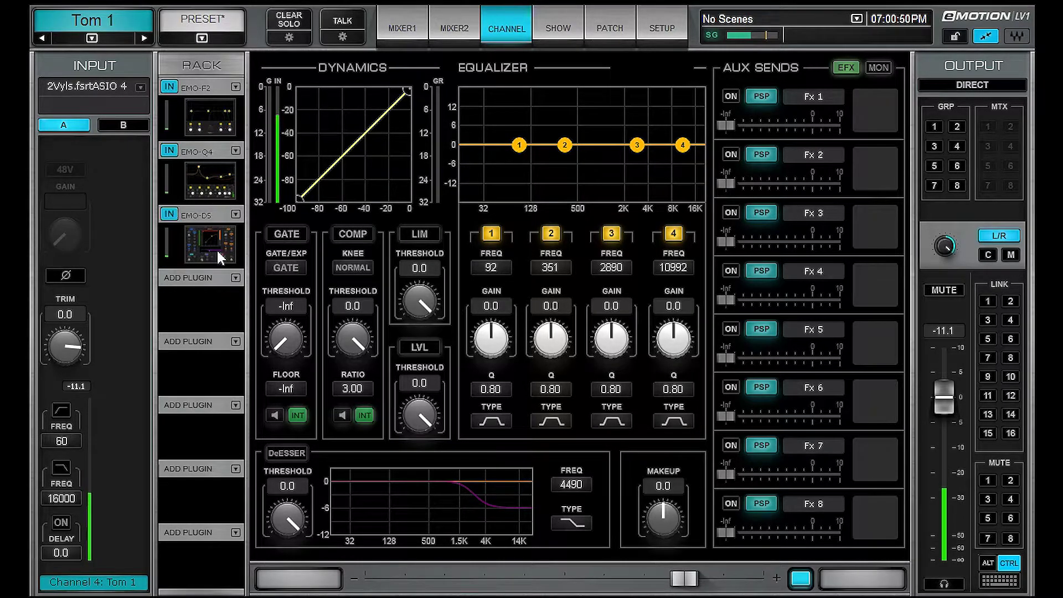
{"action": "left_click", "coordinate": [220, 256], "text": "ctrl"}
{"action": "left_click", "coordinate": [220, 248], "text": "ctrl"}
{"action": "left_click", "coordinate": [215, 183], "text": "ctrl"}
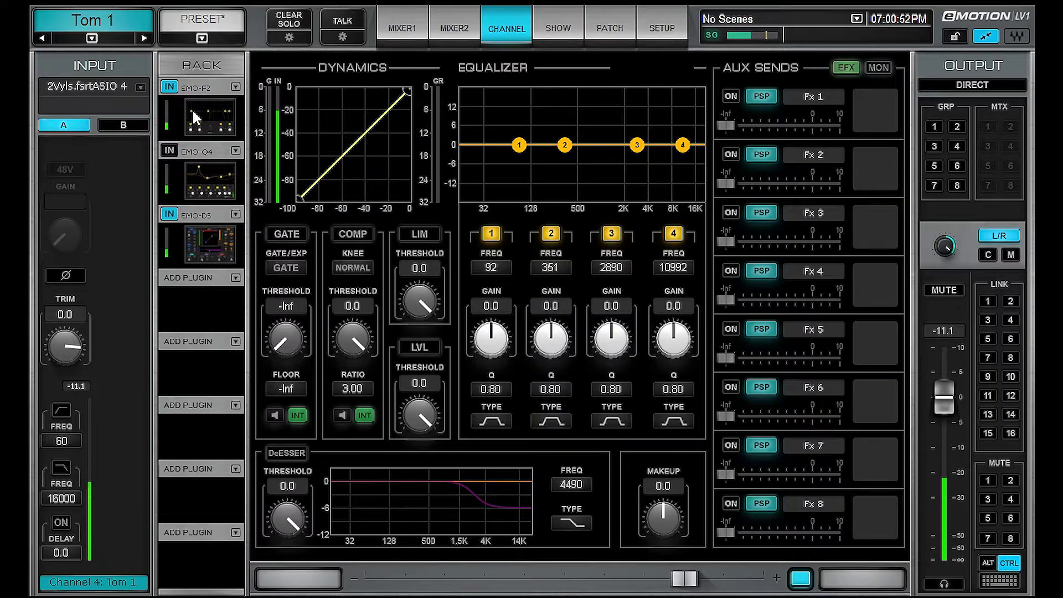
{"action": "left_click", "coordinate": [197, 118], "text": "ctrl"}
{"action": "left_click", "coordinate": [197, 118], "text": "ctrl"}
{"action": "left_click", "coordinate": [204, 185], "text": "ctrl"}
{"action": "left_click", "coordinate": [218, 252], "text": "ctrl"}
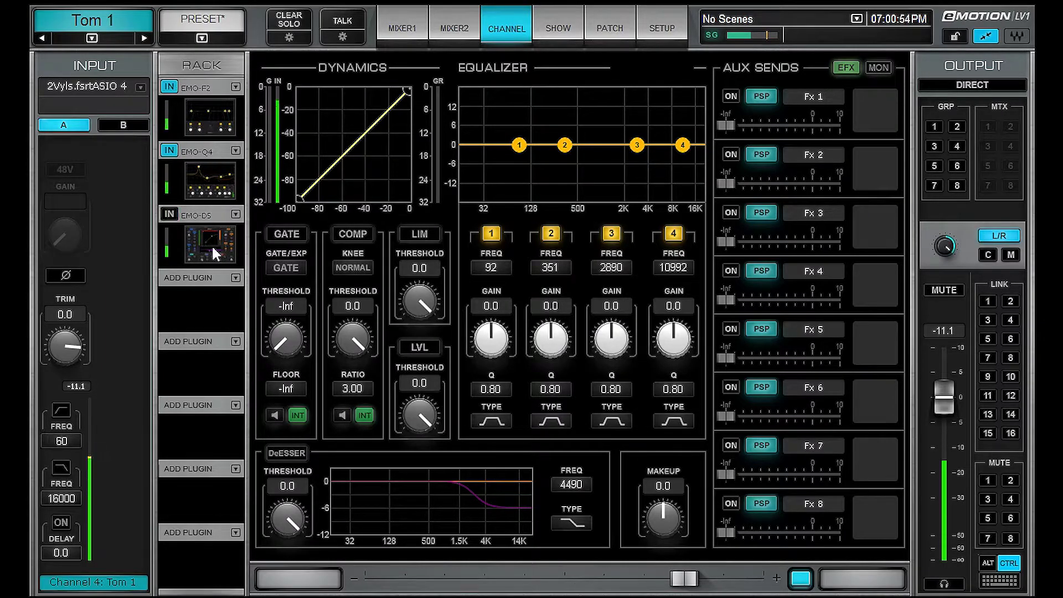
{"action": "left_click", "coordinate": [215, 253], "text": "ctrl"}
{"action": "left_click", "coordinate": [209, 180]}
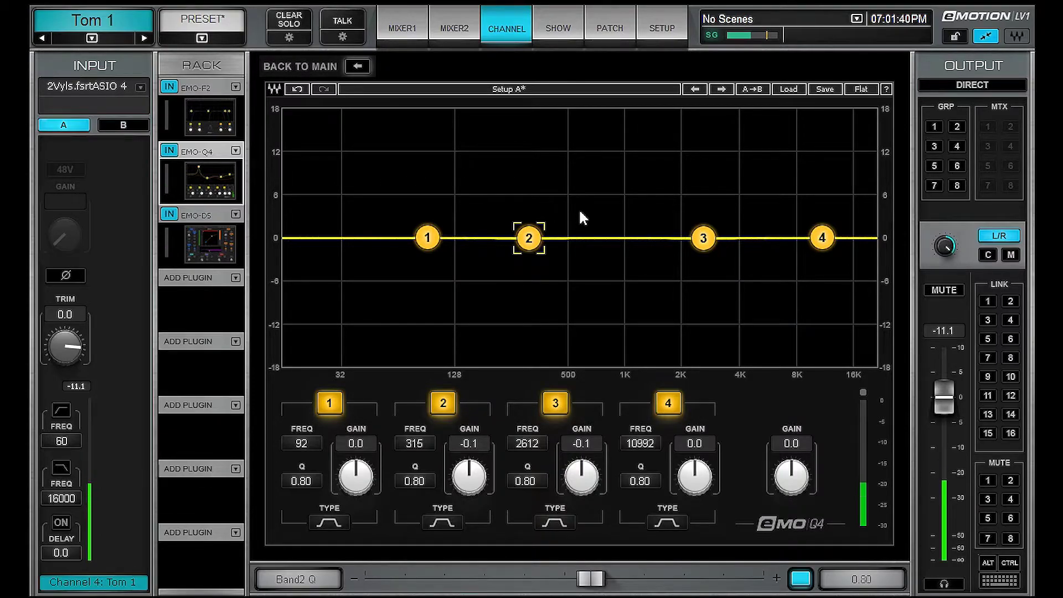
Step: Shape Tom 1's EQ band 2 in the EMO-Q4 editor and channel graph to 486 Hz, +0.3 dB, Q 4.38
{"action": "left_click_drag", "start_coordinate": [529, 238], "coordinate": [540, 191]}
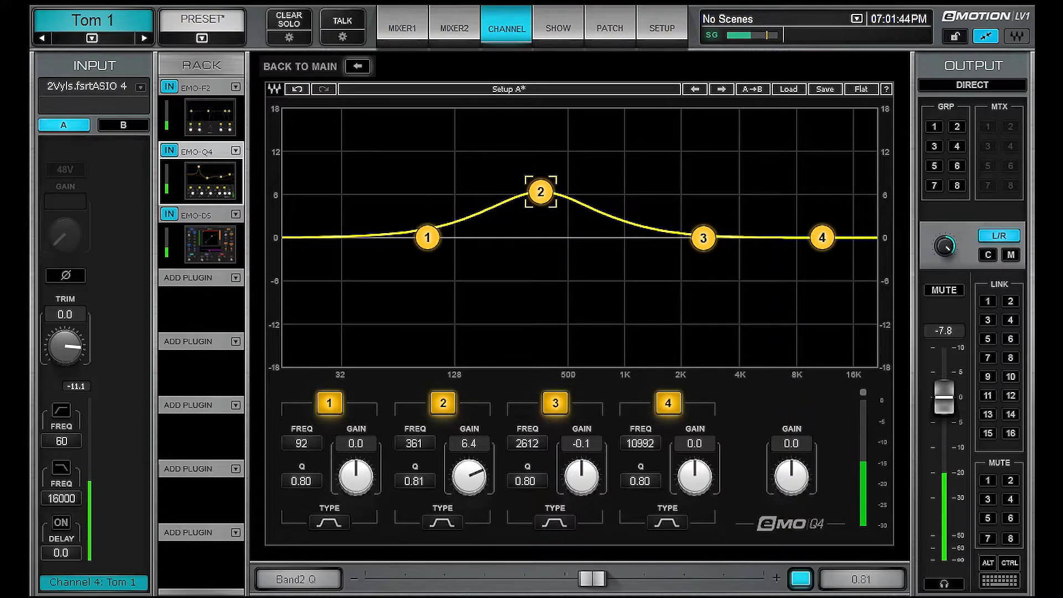
{"action": "scroll", "coordinate": [541, 192], "scroll_direction": "up", "scroll_amount": 10}
{"action": "scroll", "coordinate": [541, 192], "scroll_direction": "up", "scroll_amount": 2}
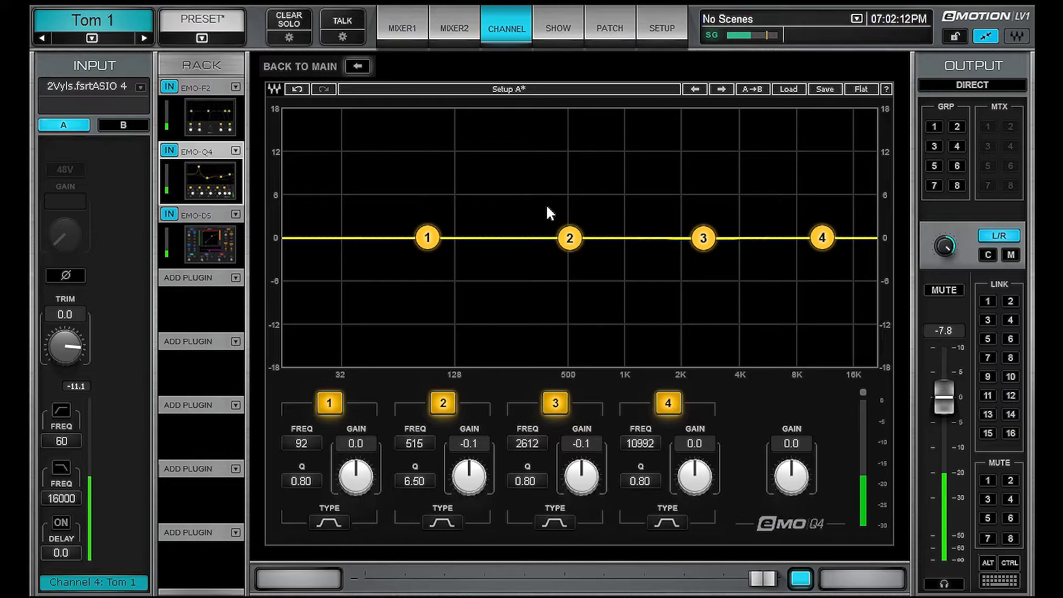
{"action": "mouse_move", "coordinate": [565, 243]}
{"action": "left_mouse_down"}
{"action": "mouse_move", "coordinate": [561, 201]}
{"action": "mouse_move", "coordinate": [570, 244]}
{"action": "mouse_move", "coordinate": [558, 238]}
{"action": "left_mouse_up"}
{"action": "scroll", "coordinate": [561, 201], "scroll_direction": "down", "scroll_amount": 4}
{"action": "scroll", "coordinate": [560, 201], "scroll_direction": "down", "scroll_amount": 10}
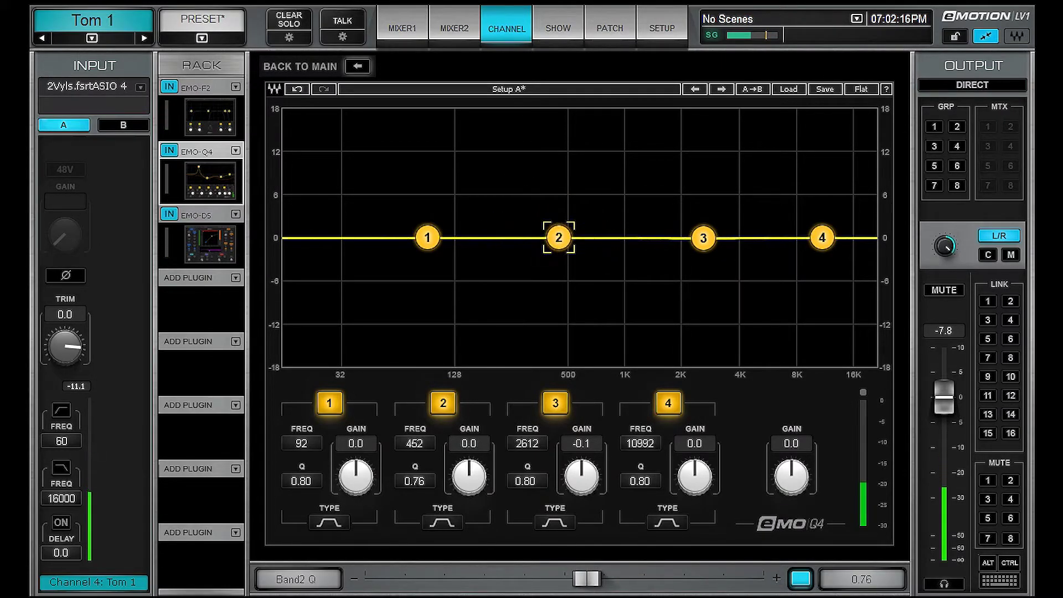
{"action": "left_click", "coordinate": [358, 65]}
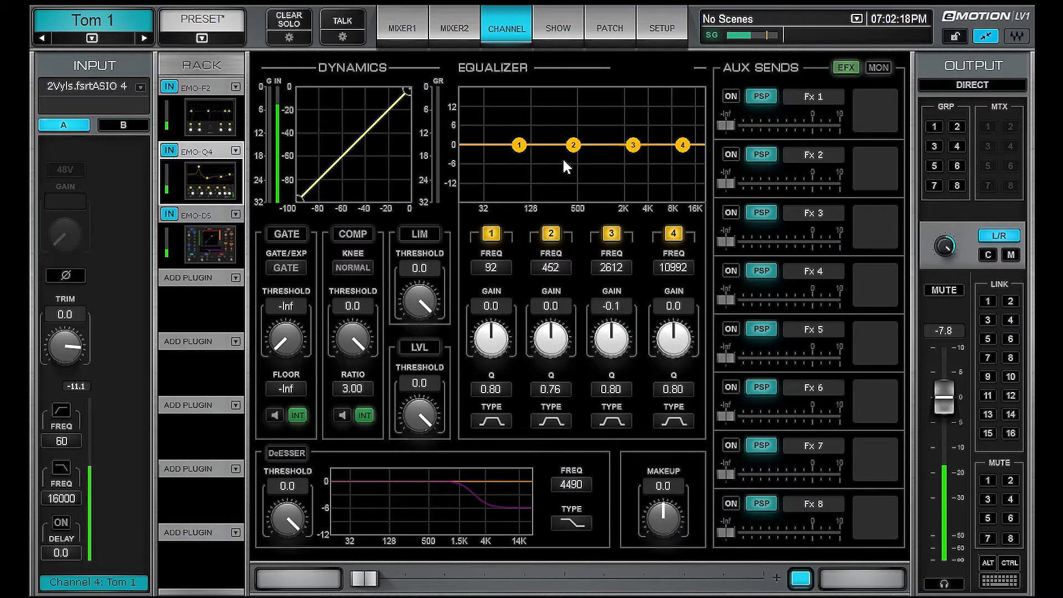
{"action": "mouse_move", "coordinate": [573, 145]}
{"action": "left_mouse_down"}
{"action": "mouse_move", "coordinate": [574, 123]}
{"action": "mouse_move", "coordinate": [576, 144]}
{"action": "left_mouse_up"}
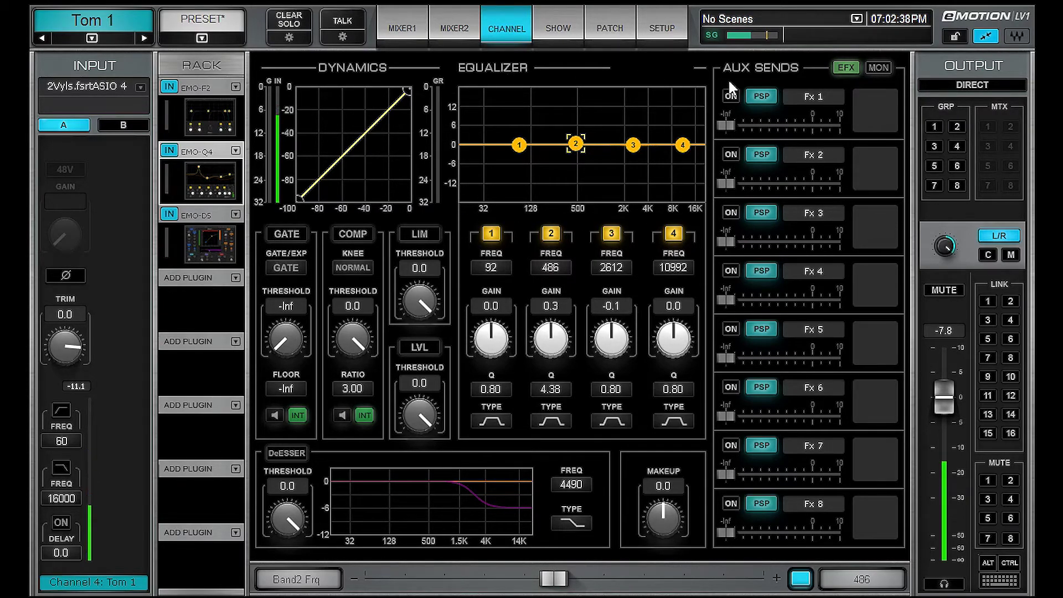
Step: Return to the Mixer 1 overview of channels 1–16, showing Tom 1's EQ band 2 at 486 Hz, 0.3 dB
{"action": "left_click", "coordinate": [405, 31]}
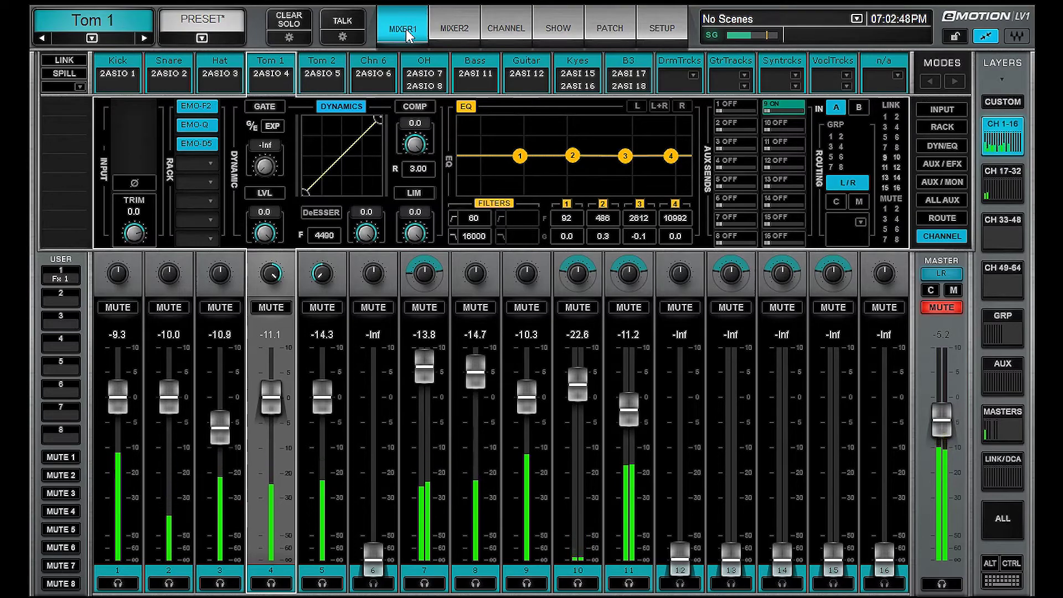